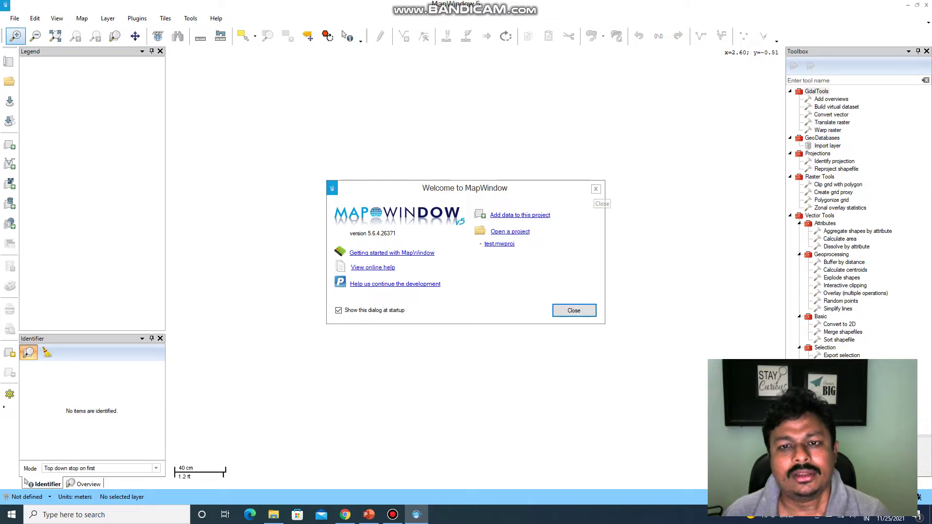
Close the welcome window and check which shapefiles are available for adding as a vector layer
click(596, 189)
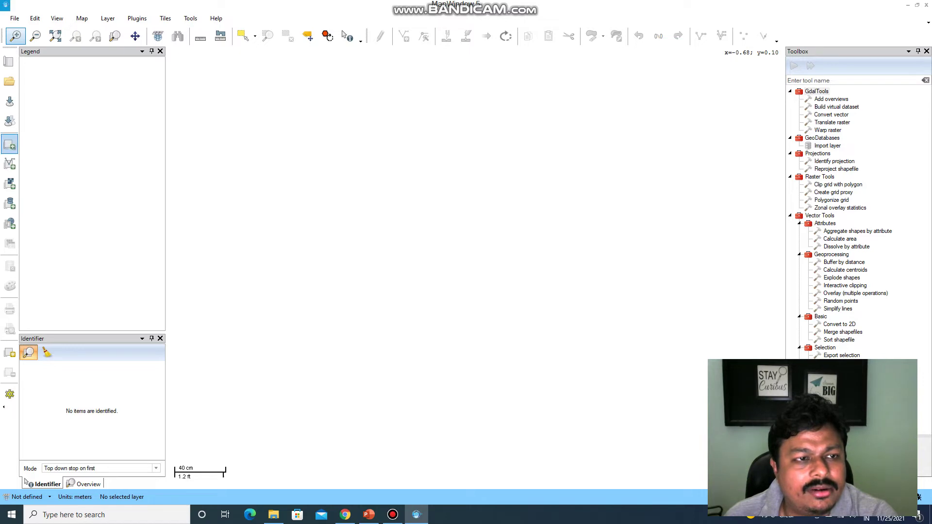
click(9, 144)
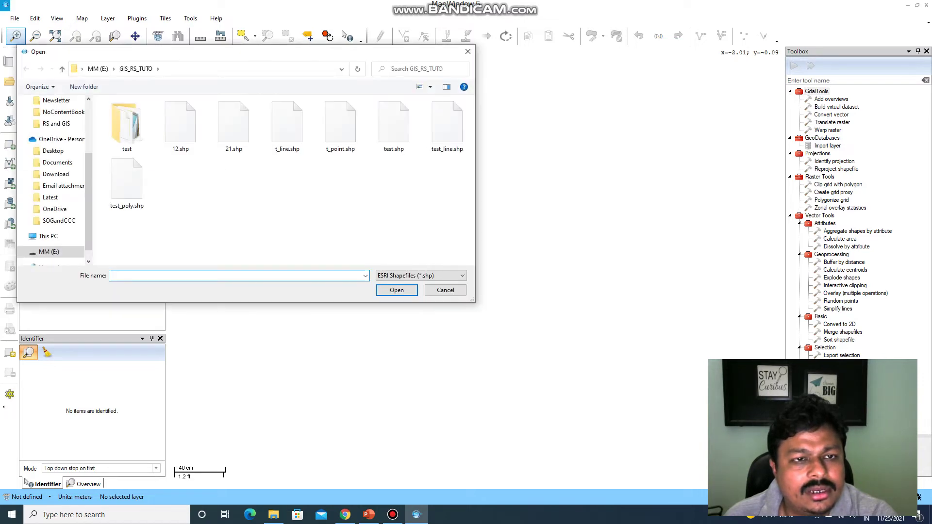
click(445, 289)
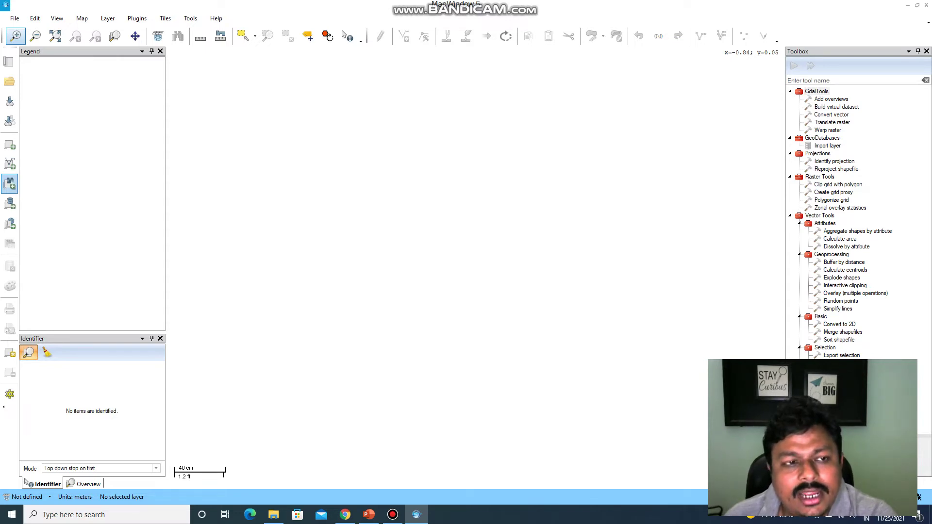
Look for a raster image to add in the test, RS and GIS, and Project folders
click(10, 183)
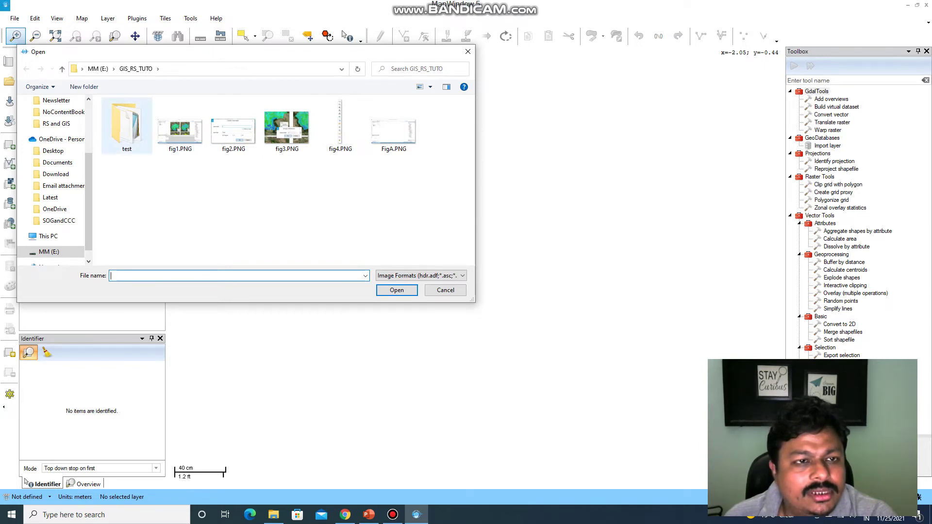
double_click(127, 127)
click(57, 123)
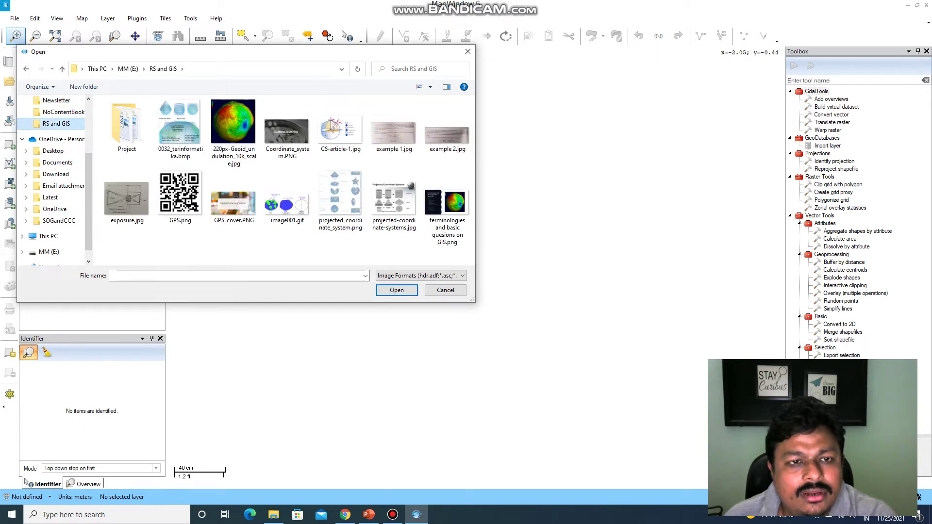
double_click(127, 127)
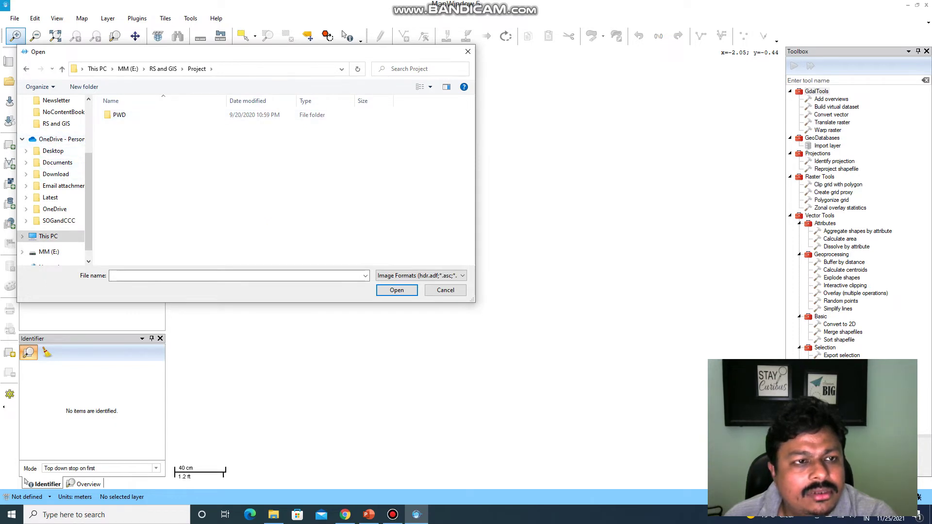
scroll(51, 194, down, 1)
scroll(51, 180, up, 2)
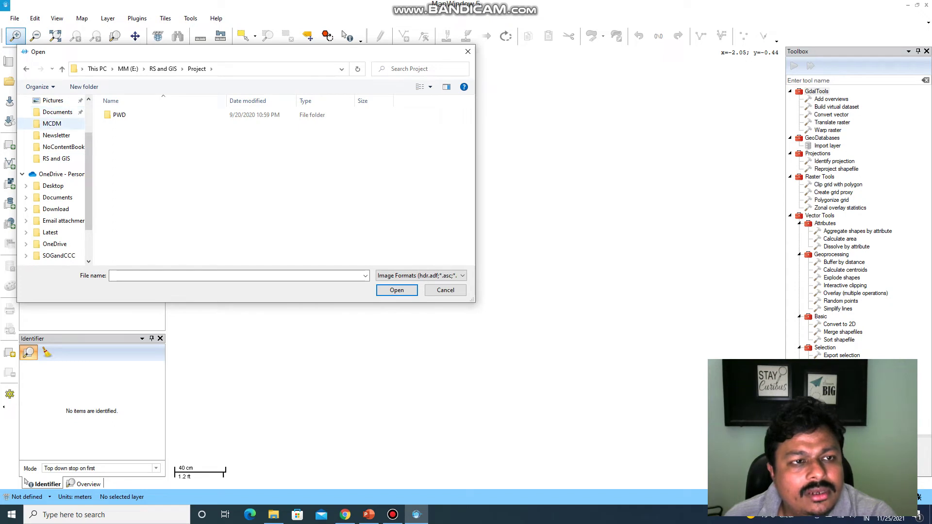
scroll(51, 224, down, 2)
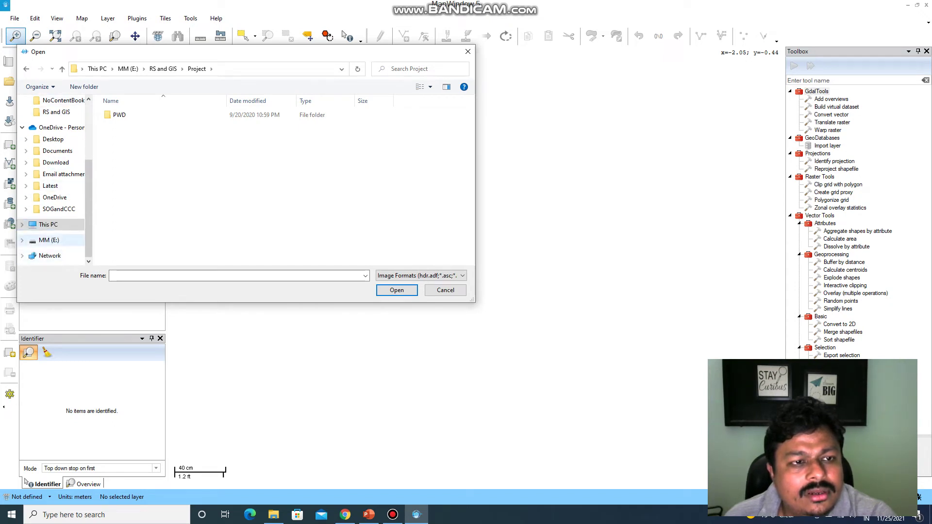
Browse the RS and GIS folder on the MM (E:) drive for a raster image, showing its files as medium icons
click(48, 240)
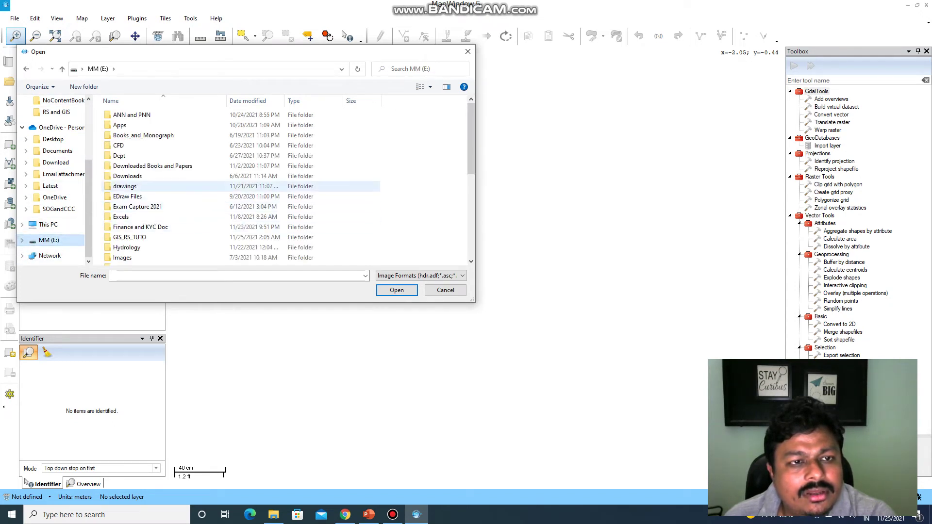
scroll(194, 189, down, 3)
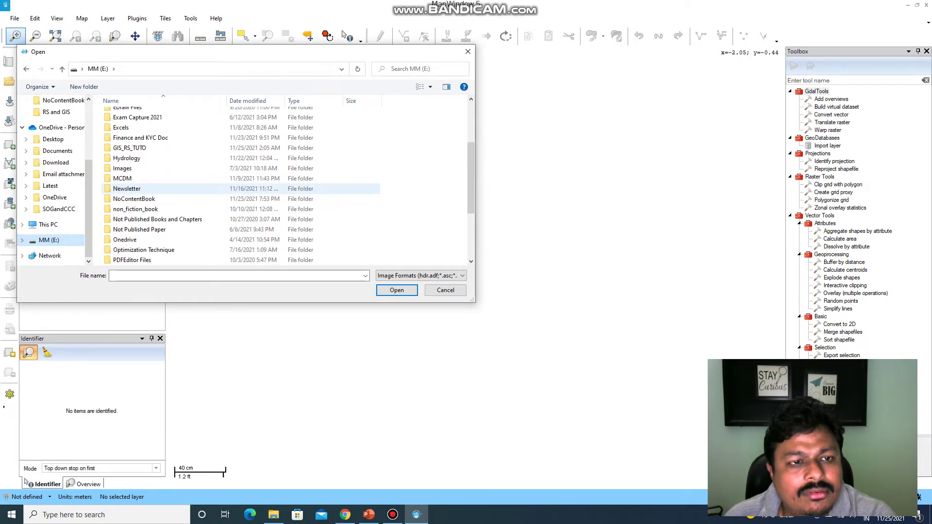
scroll(195, 188, up, 3)
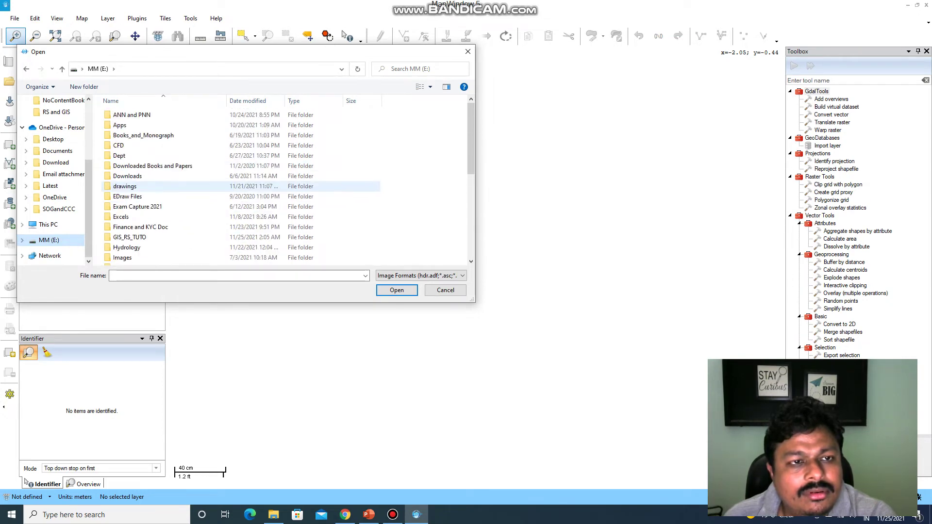
scroll(194, 187, down, 5)
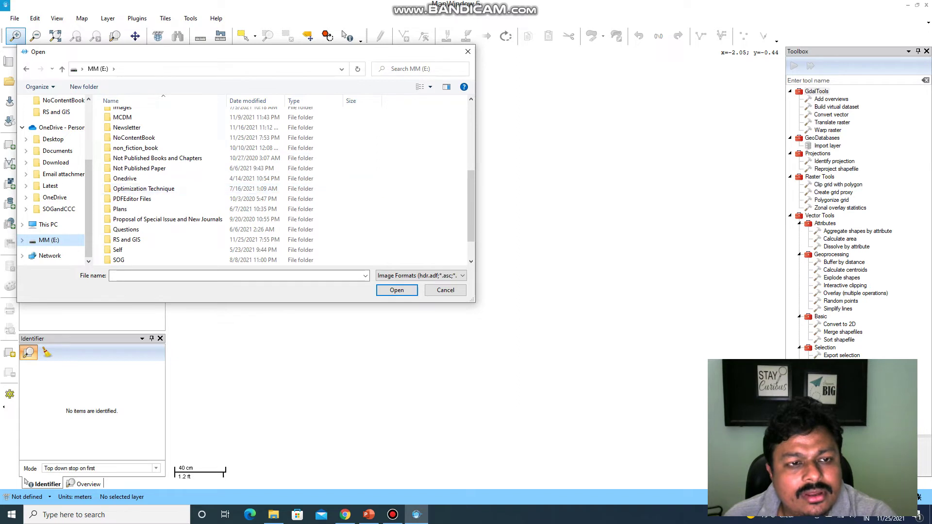
double_click(146, 239)
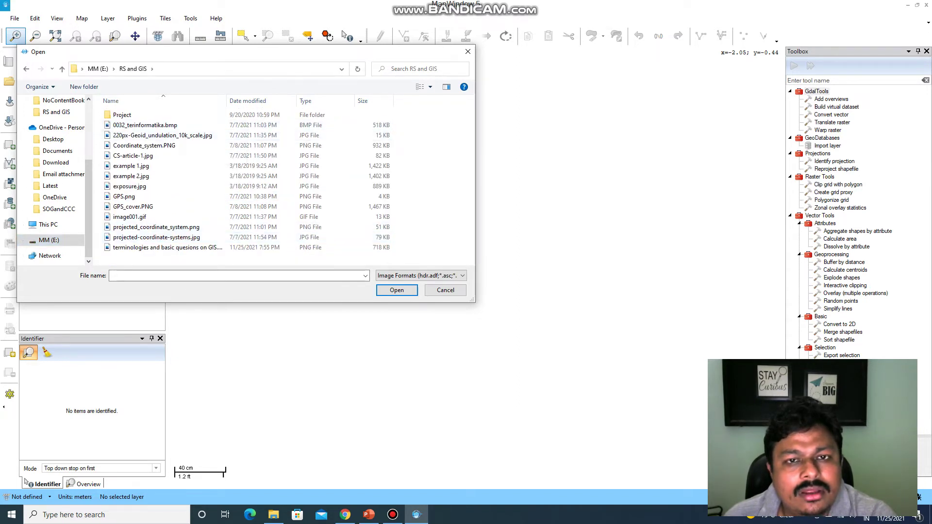
right_click(427, 143)
mouse_move(466, 150)
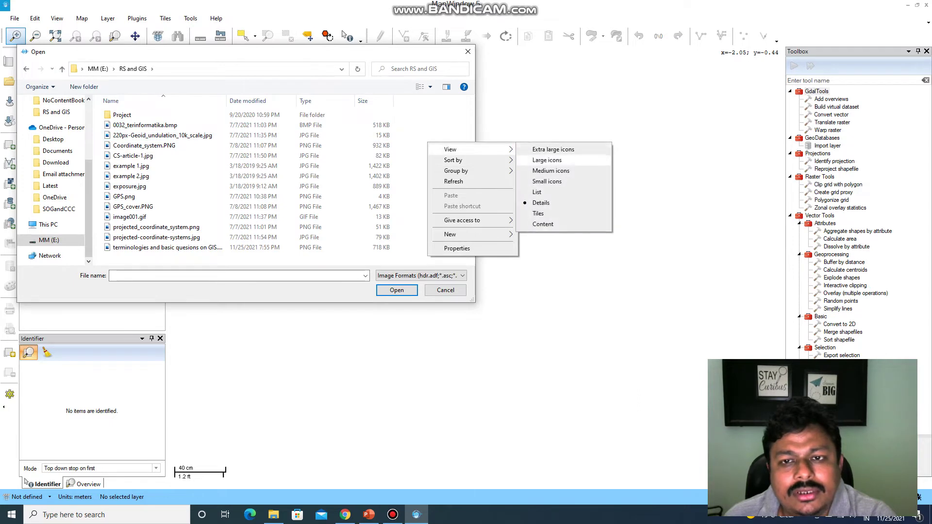
click(544, 171)
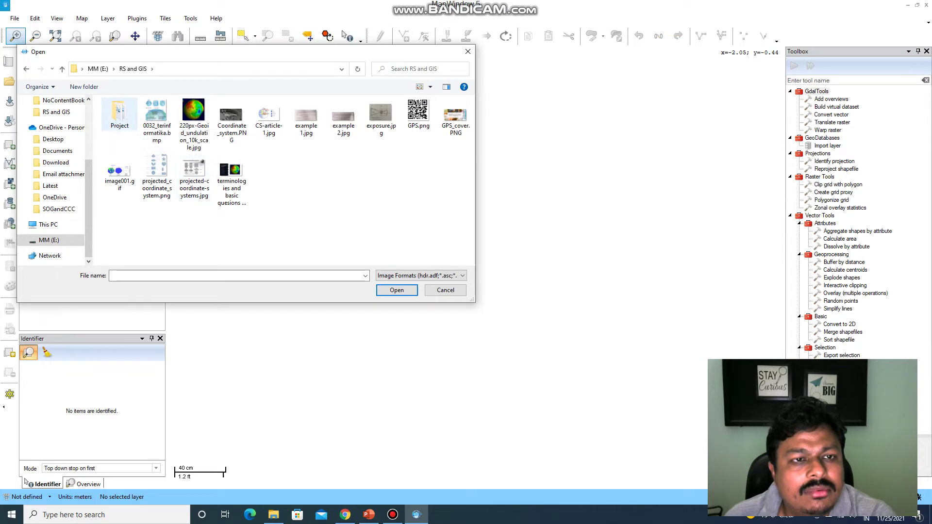
Add the raster image NEI.jpg from the Latest folder in OneDrive to the map
click(54, 197)
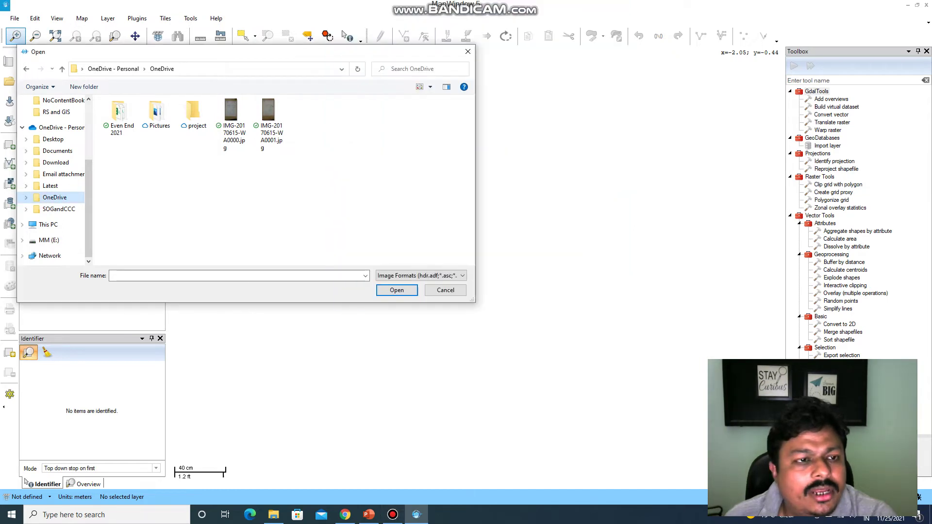
double_click(157, 114)
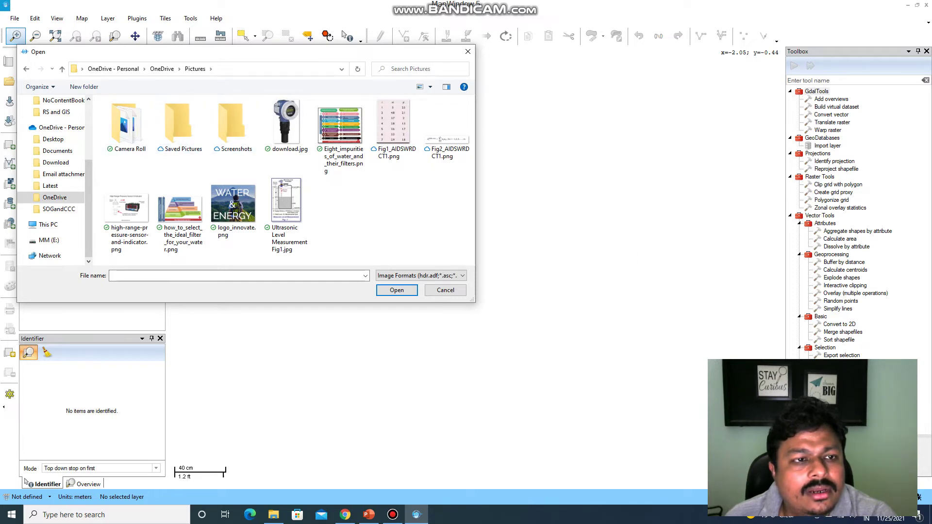
click(50, 186)
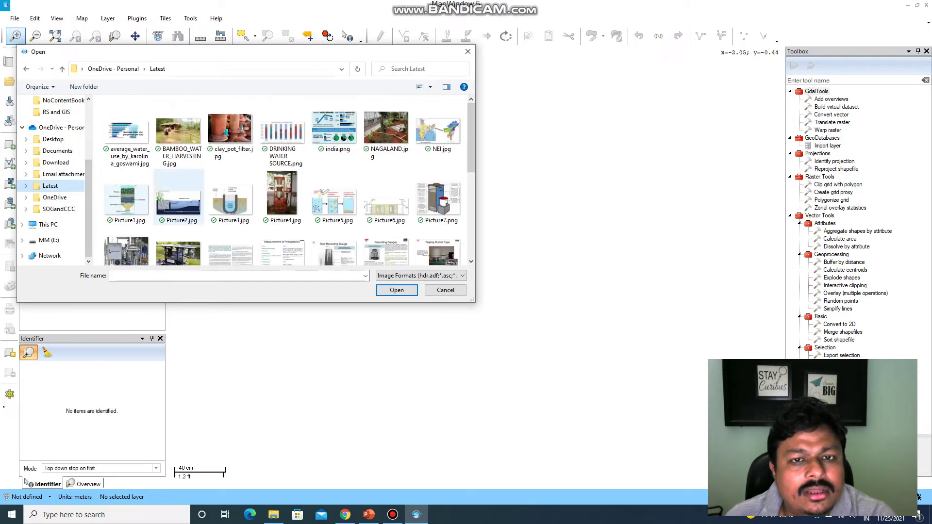
click(438, 129)
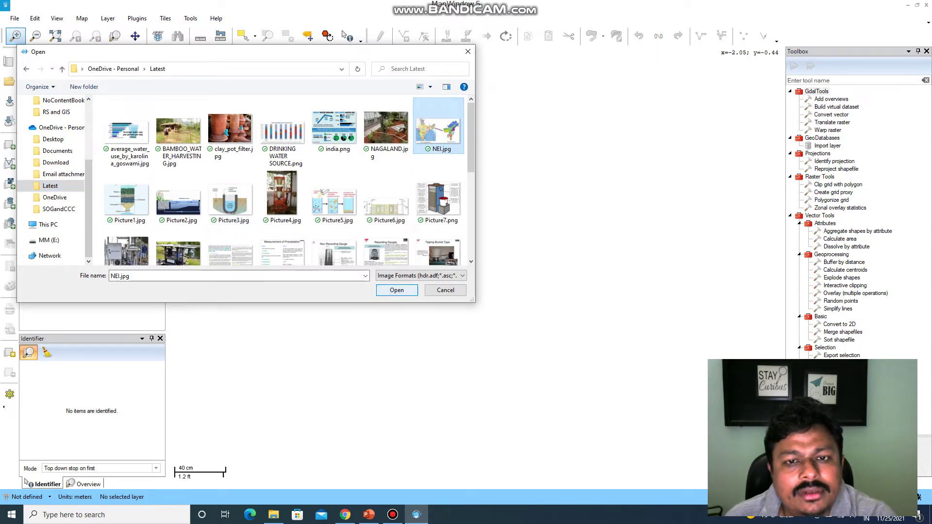
click(397, 290)
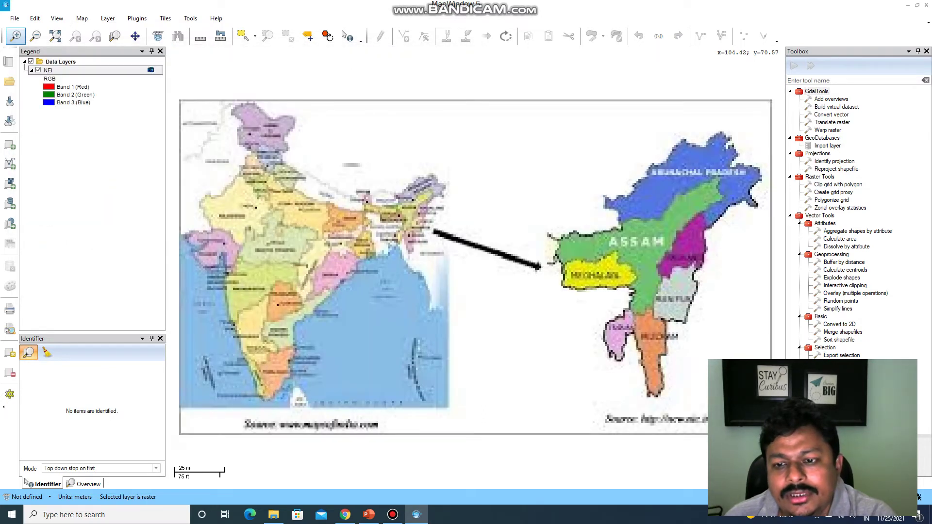
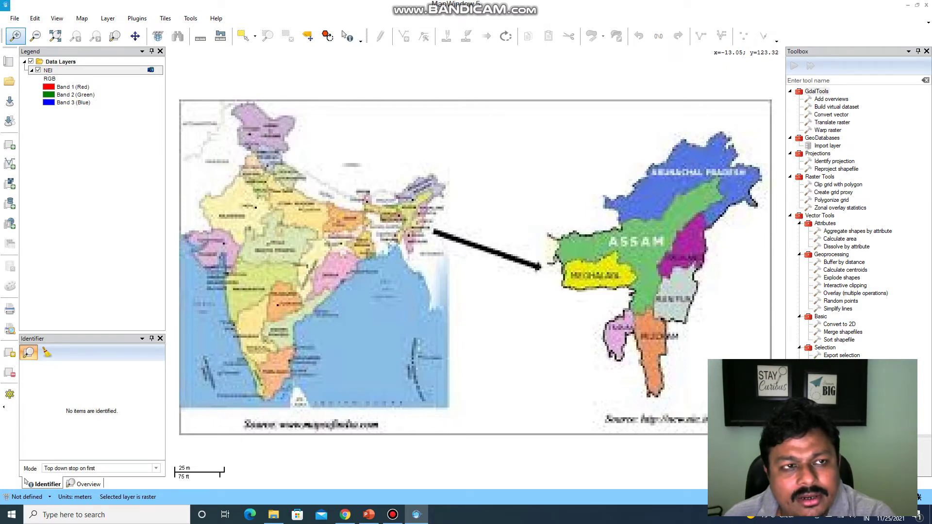
Create a new layer named point with the layer type Point
click(9, 353)
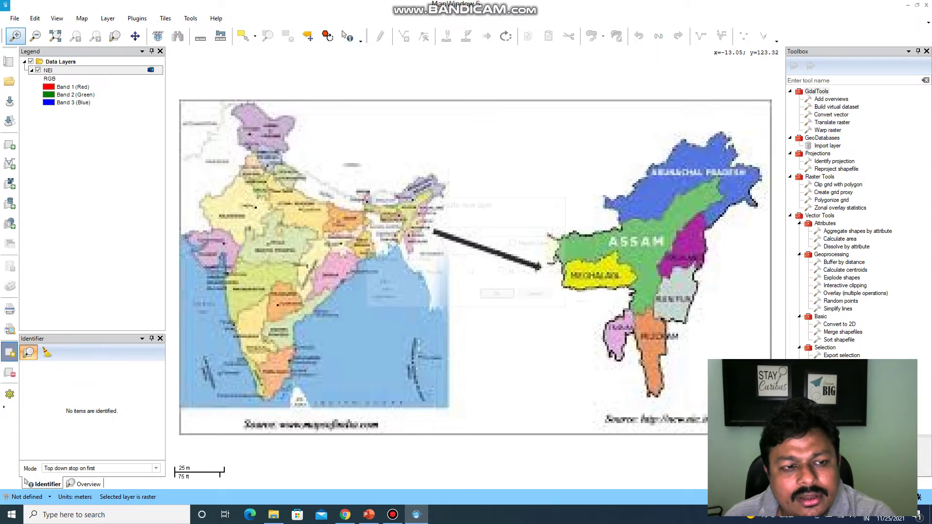
text(point)
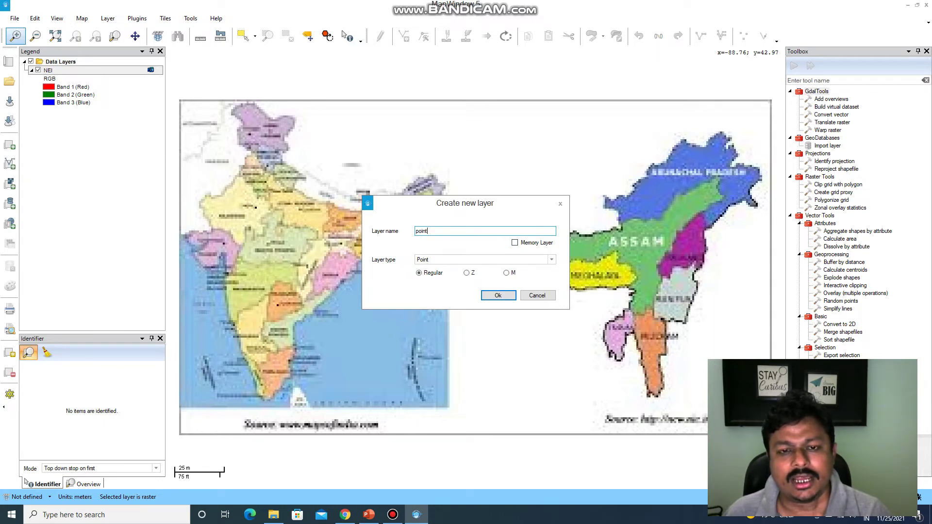
click(551, 259)
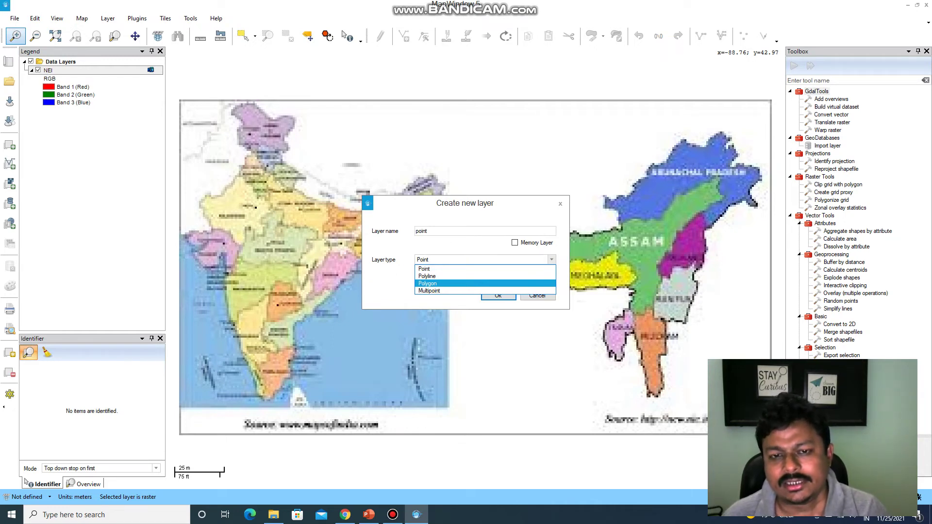
key(Up)
key(Up)
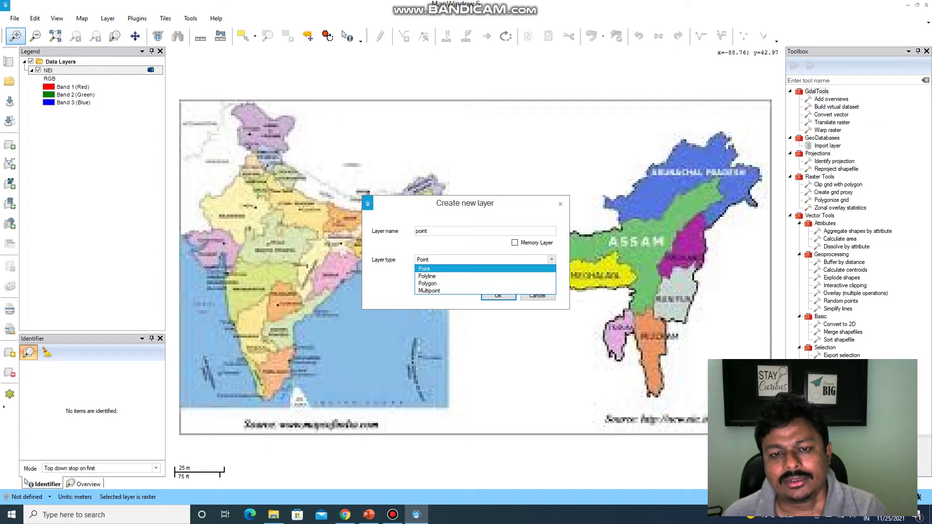
key(Return)
key(Return)
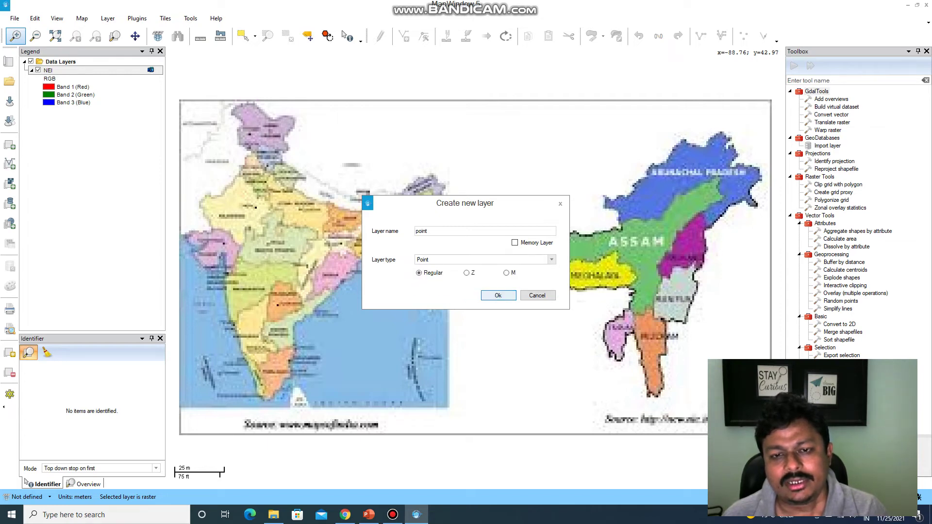
Choose the test folder inside GIS_RS_TUTO as the location for the new layer
key(Right)
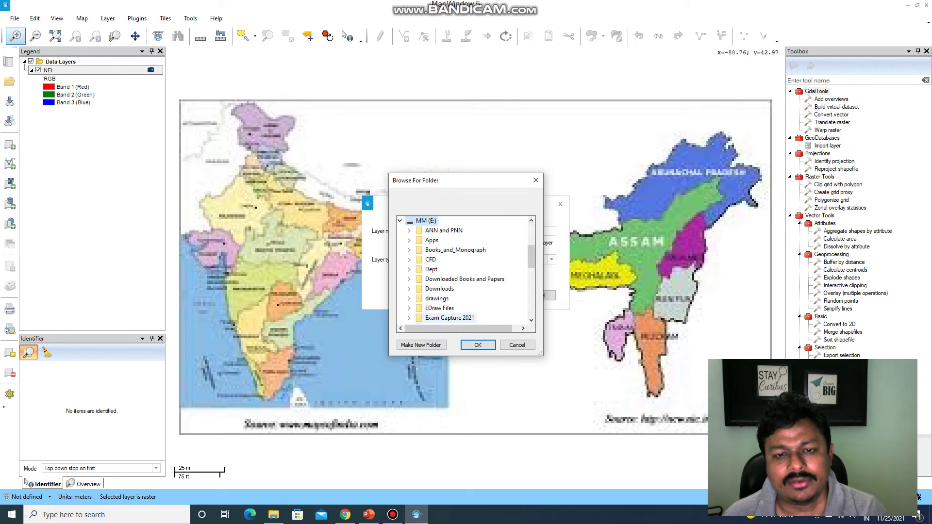
key(g)
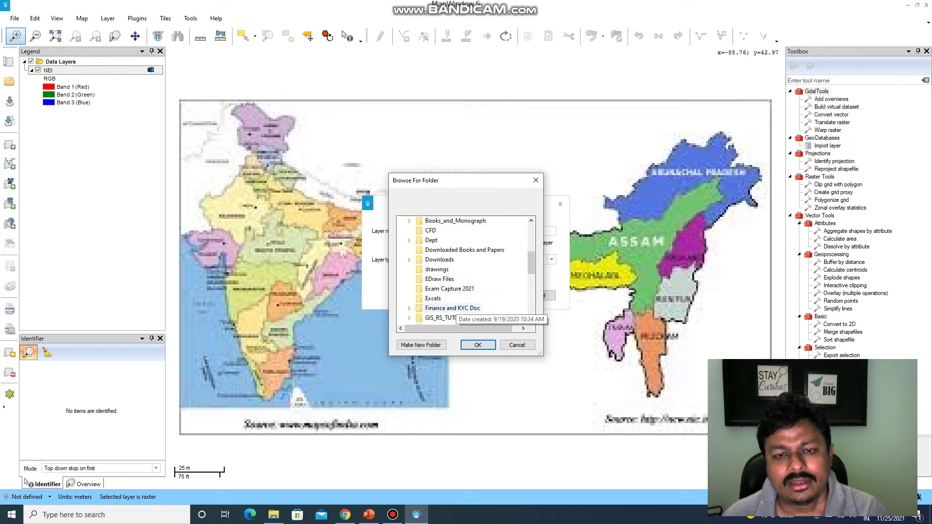
key(Right)
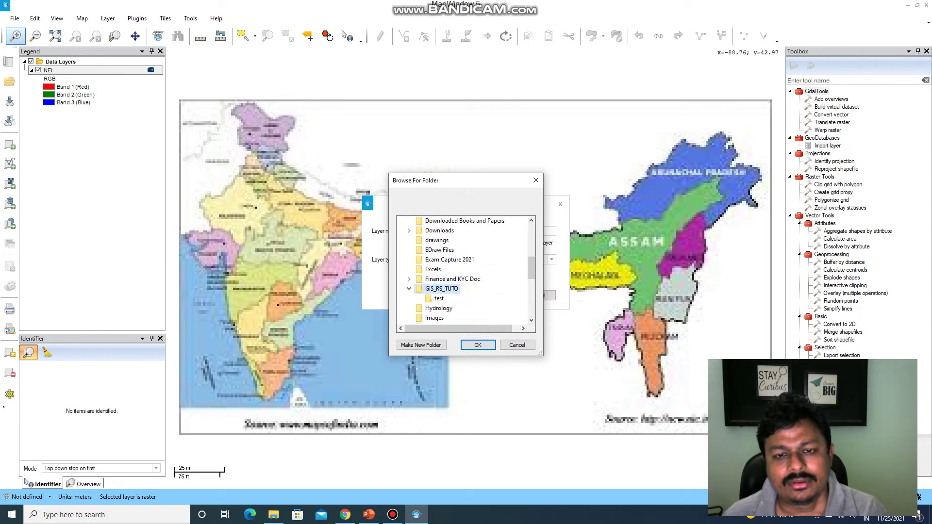
key(Down)
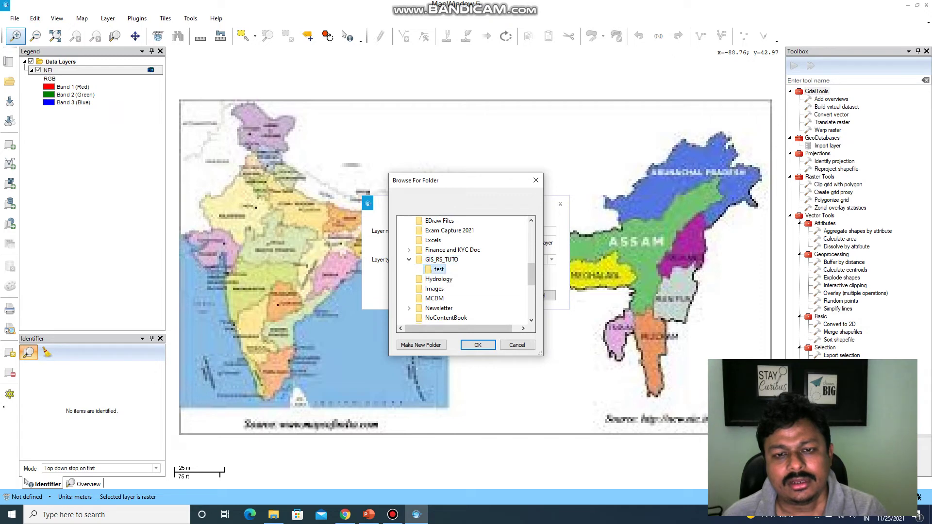
key(Return)
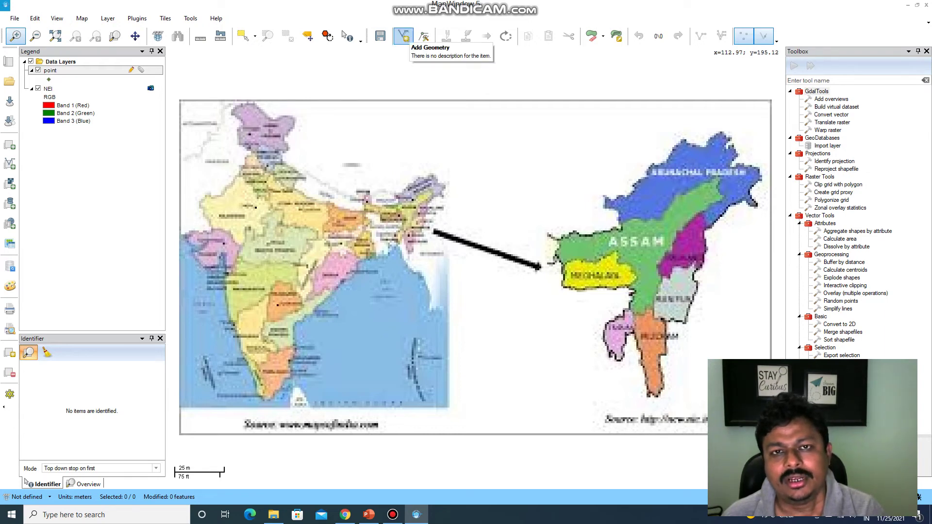
Add points to the point layer over Meghalaya, Assam, Arunachal Pradesh and Nagaland, accepting the default shape attributes for each
click(403, 36)
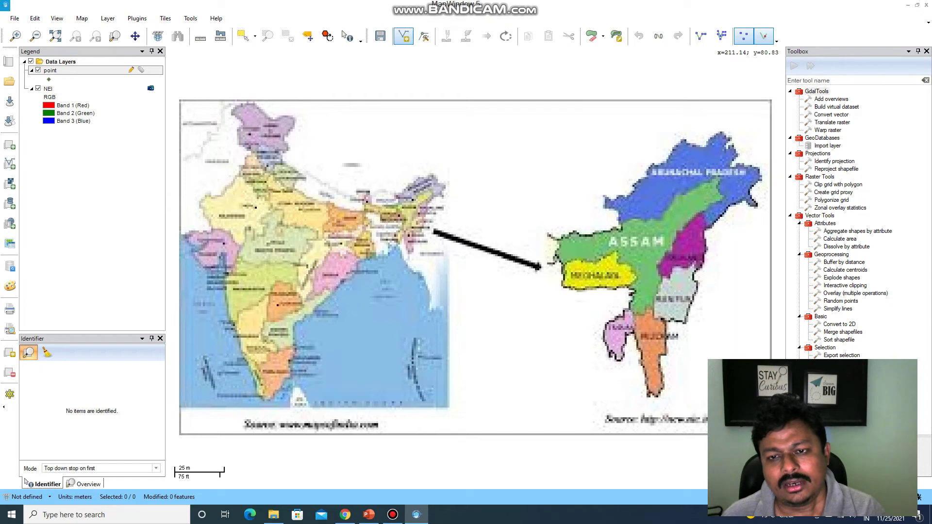
click(540, 266)
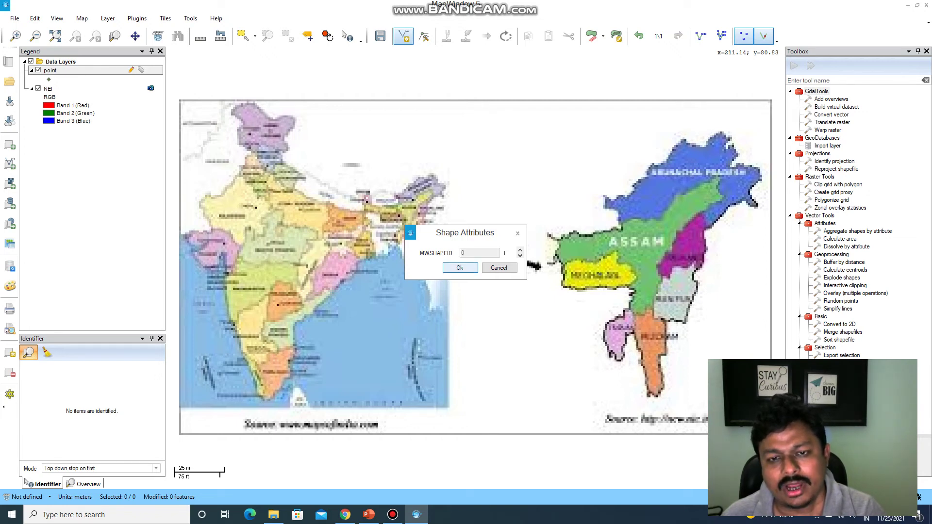
key(Return)
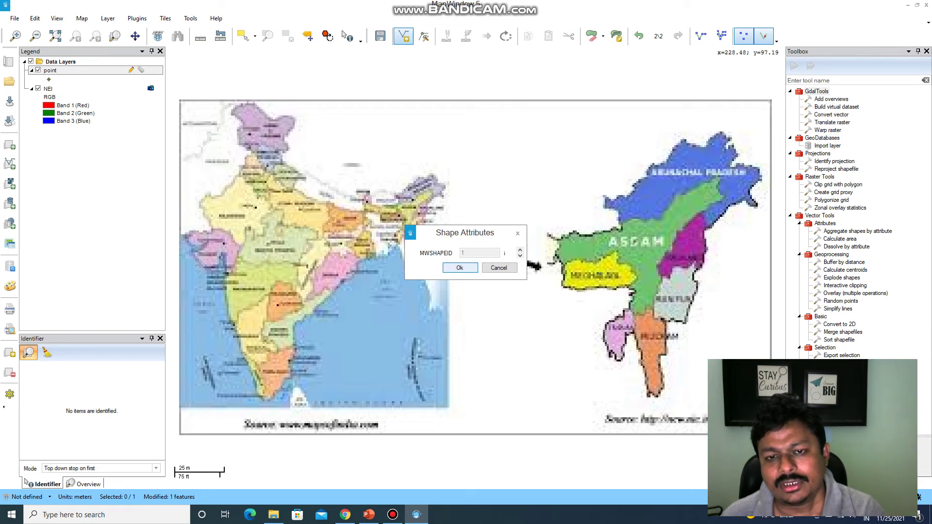
click(460, 268)
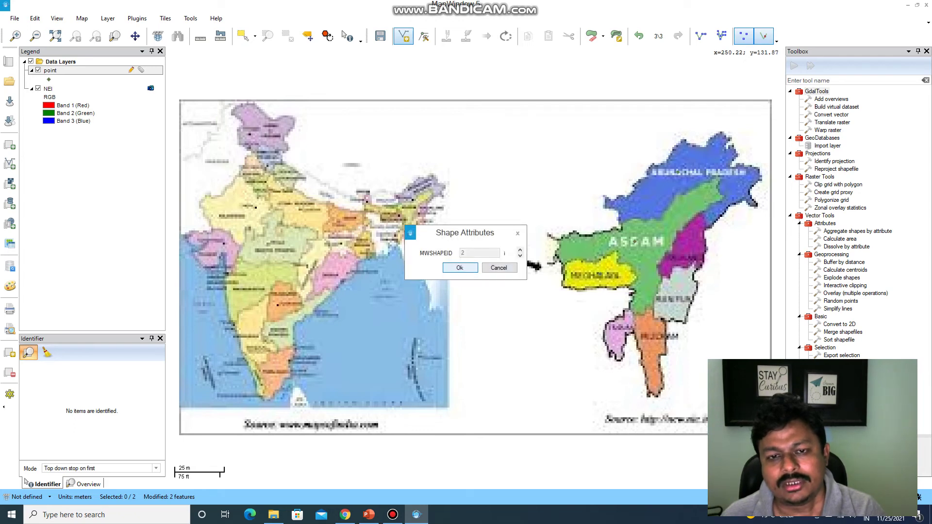
key(Return)
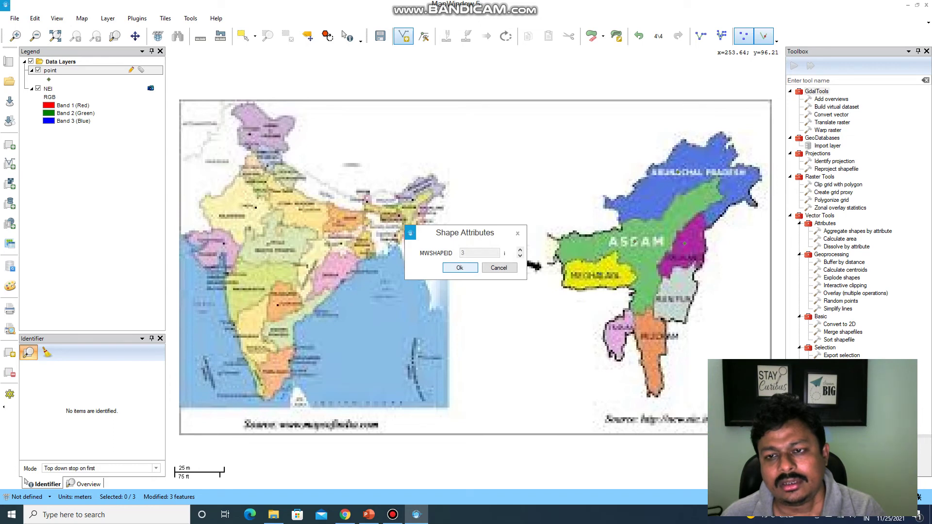
key(Return)
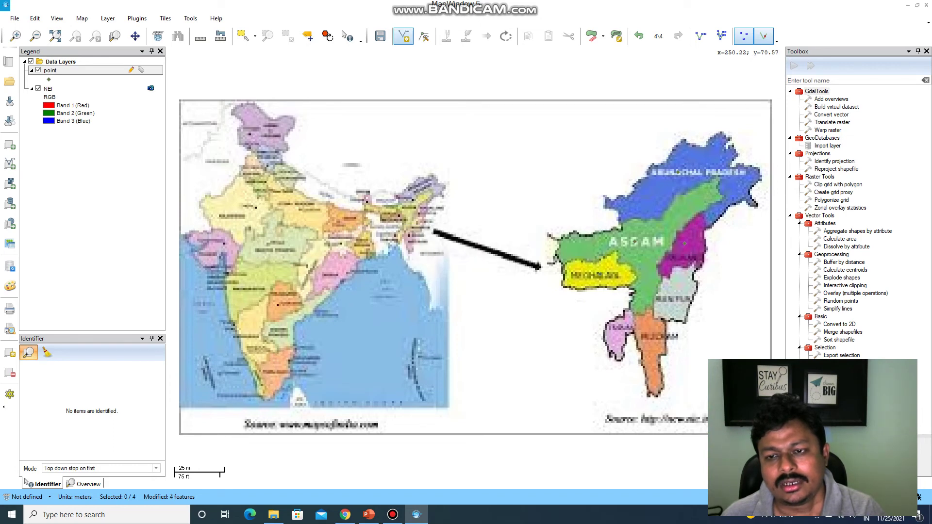
Add points over Manipur, Mizoram and Tripura on the map, accepting the default shape attributes
click(673, 291)
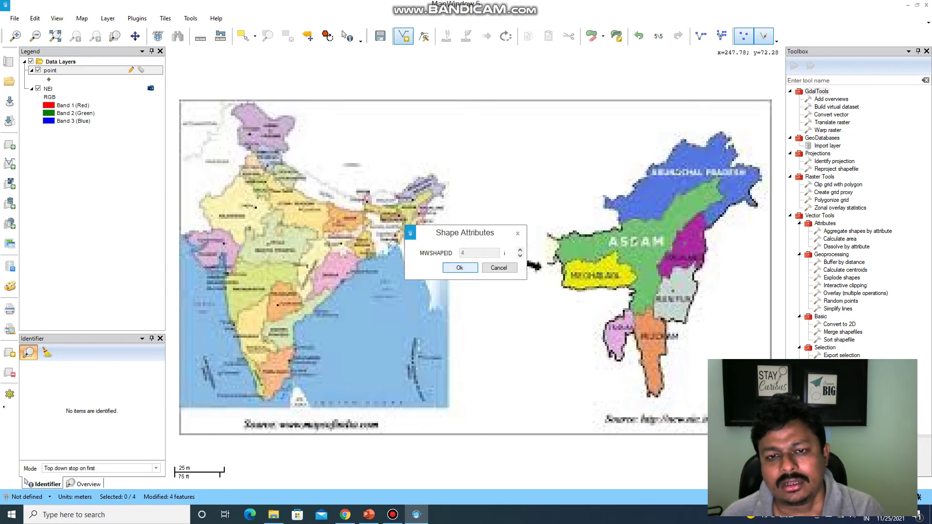
key(Return)
click(645, 330)
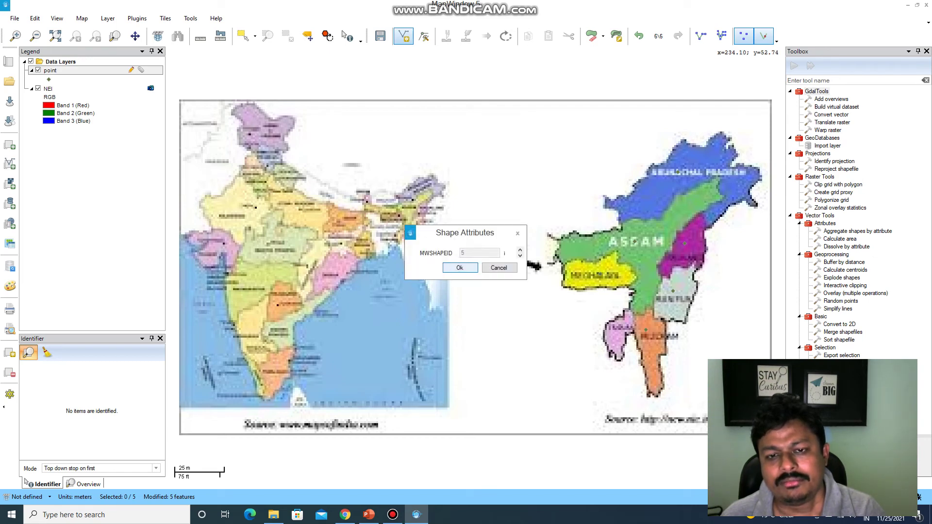
key(Return)
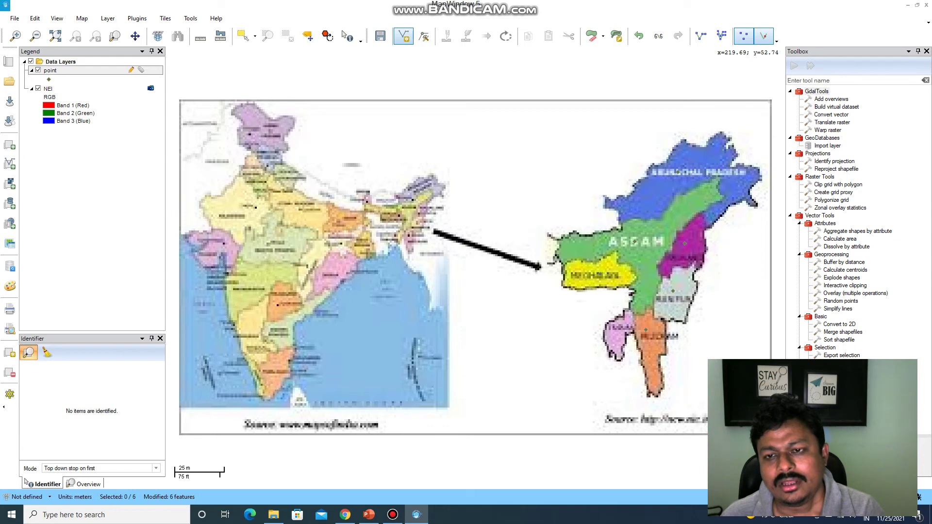
click(537, 265)
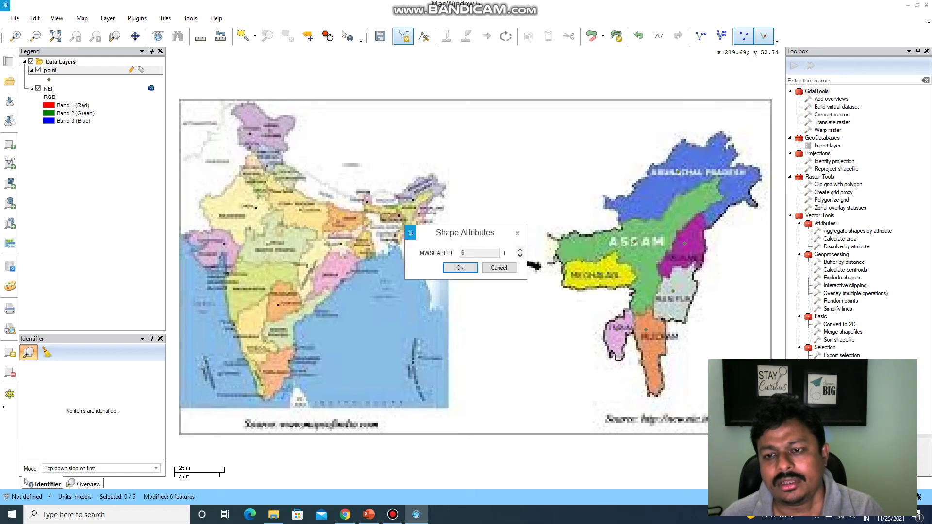
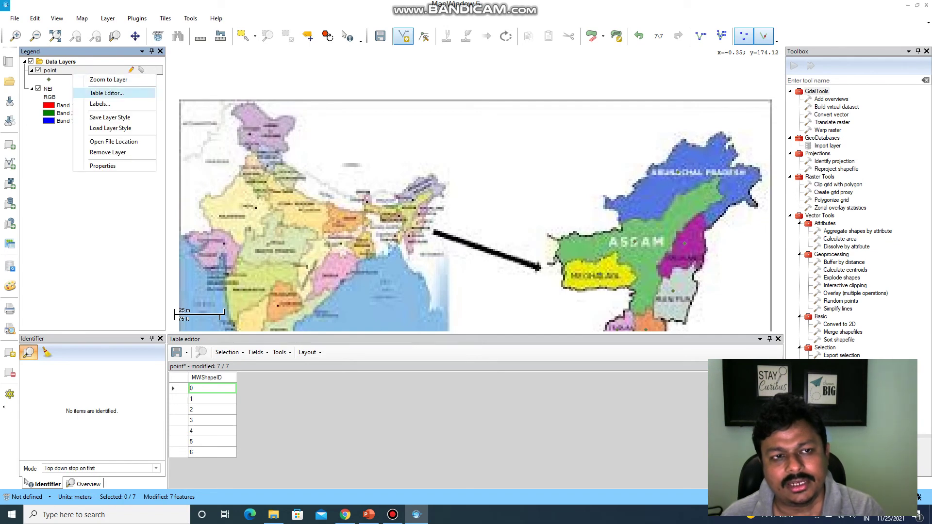
click(393, 515)
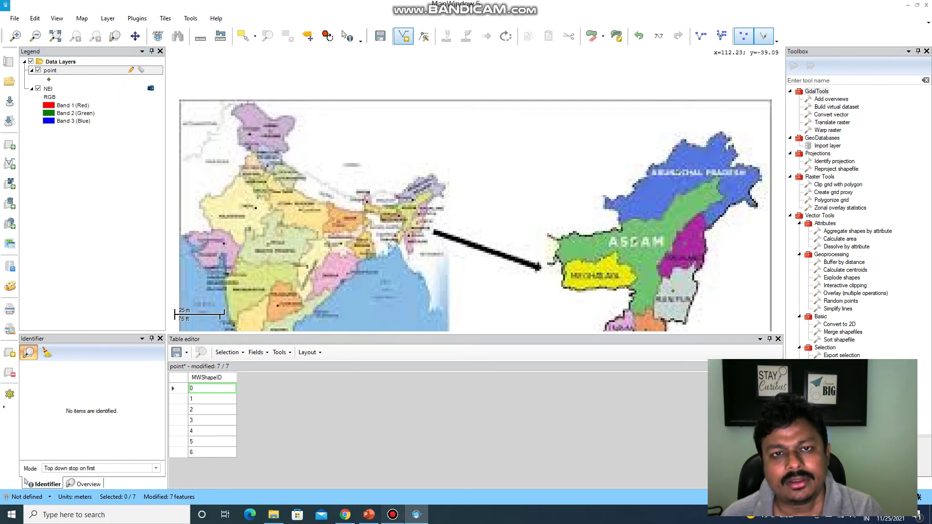
key(alt+Tab)
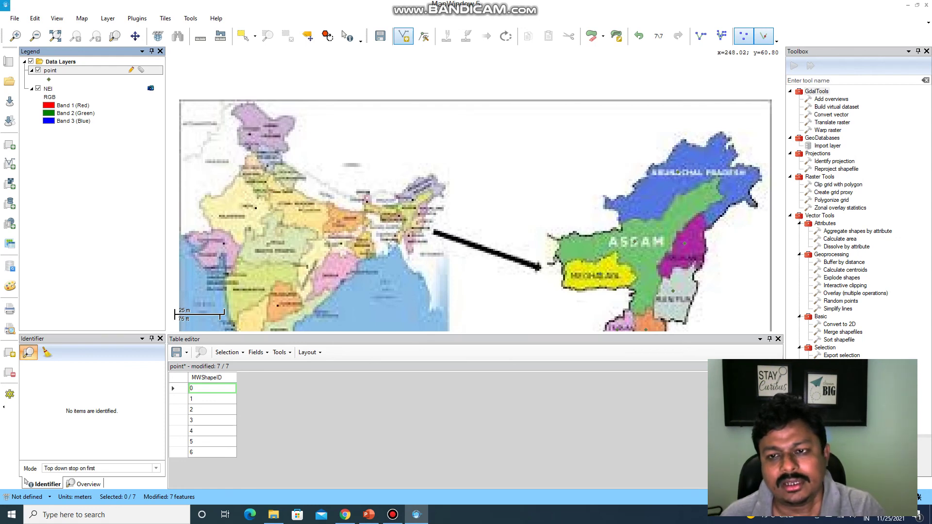
click(206, 378)
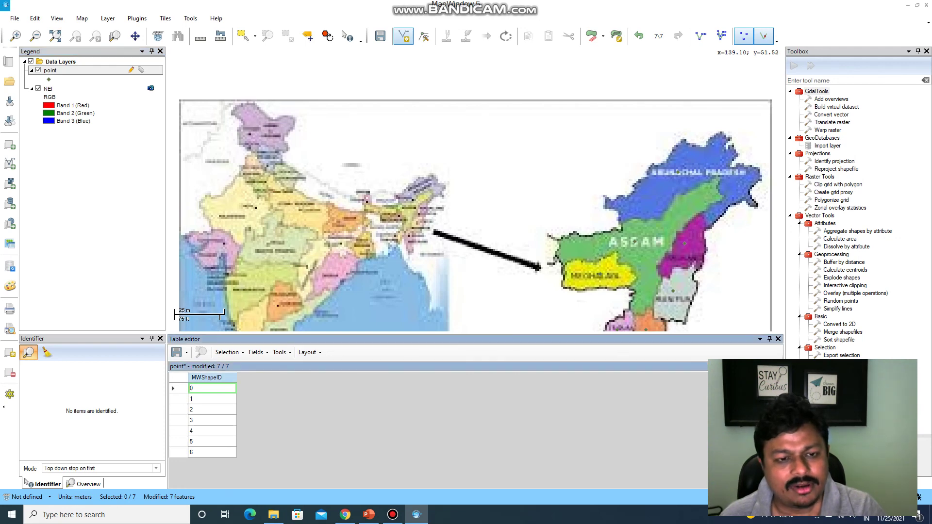
right_click(221, 378)
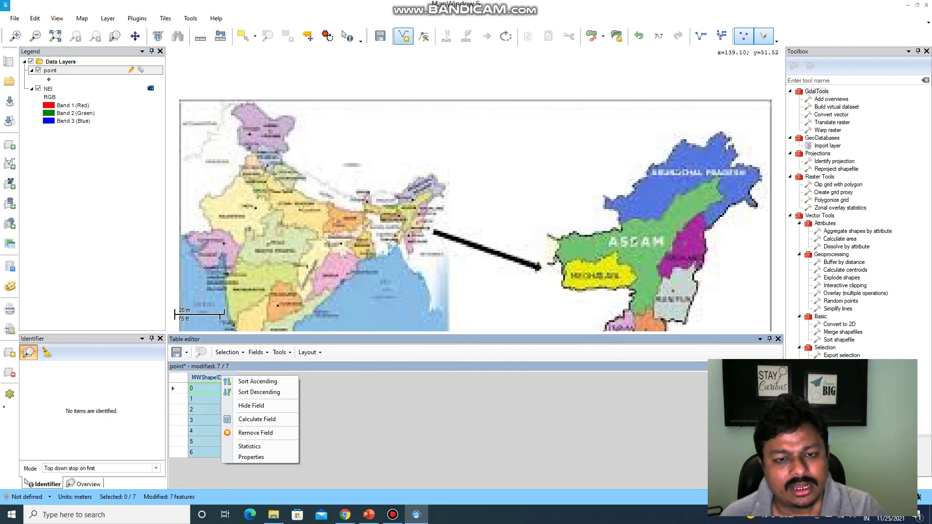
key(Escape)
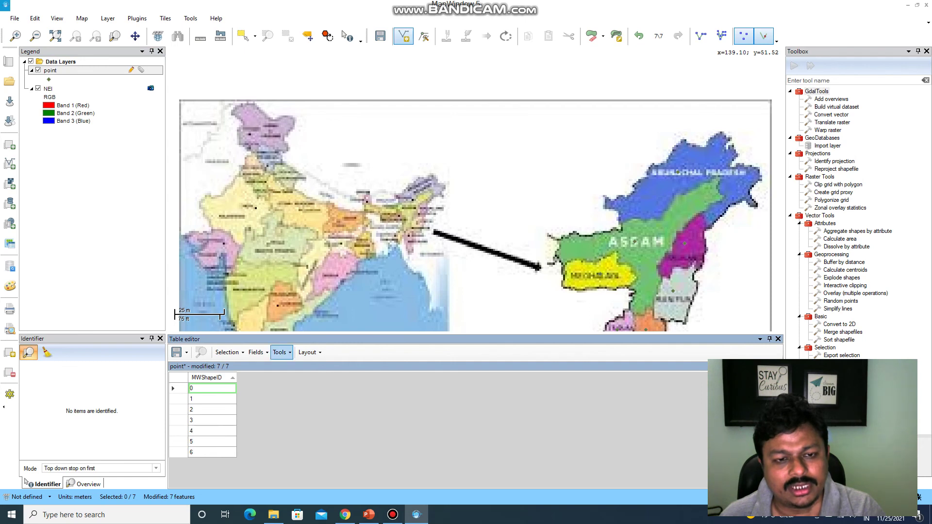
Start a new String field in the point layer's attribute table and name it State Name
click(257, 352)
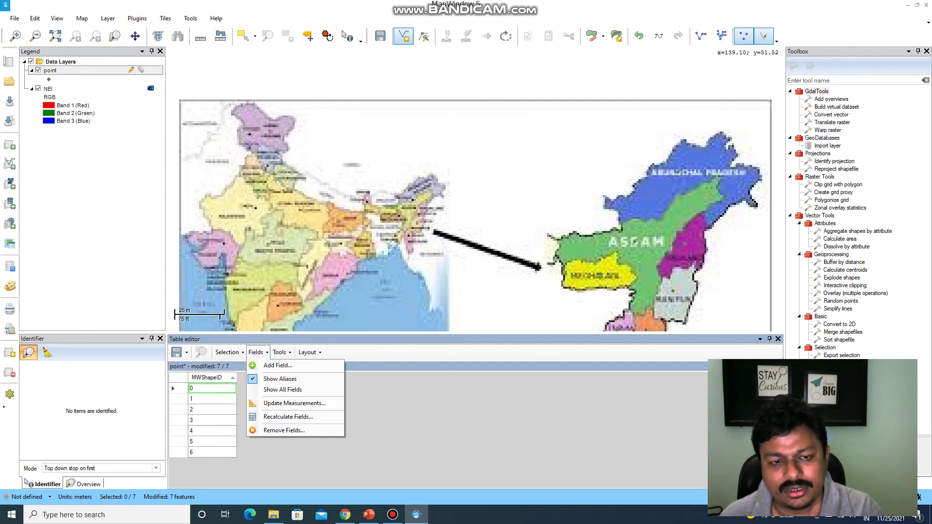
click(257, 352)
click(257, 352)
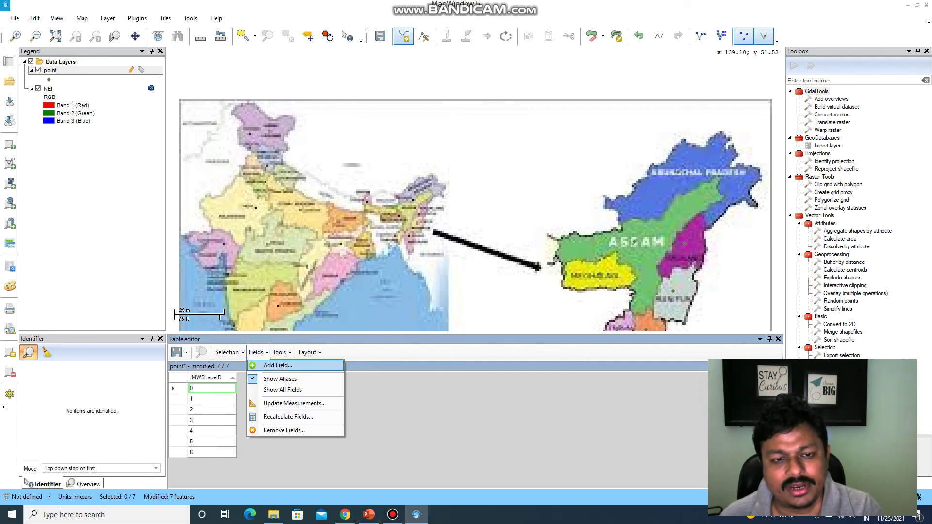
click(278, 365)
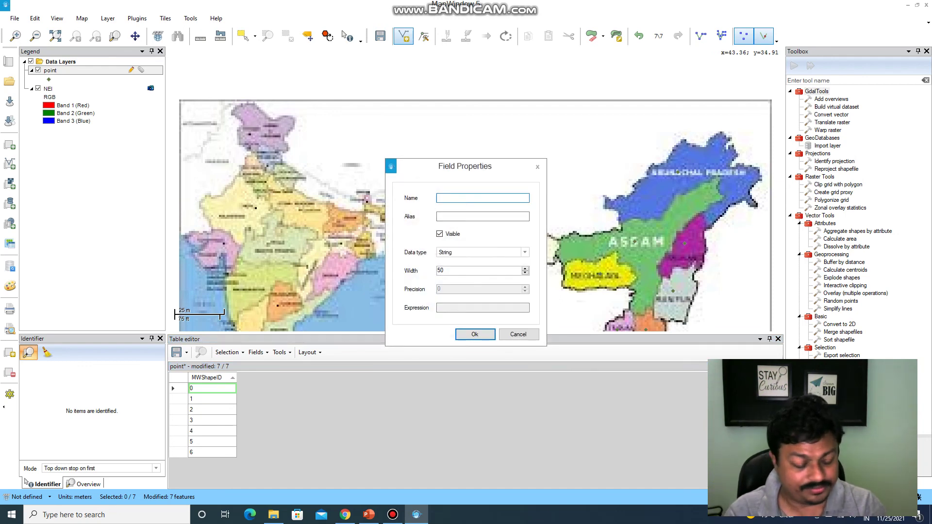
text(Na)
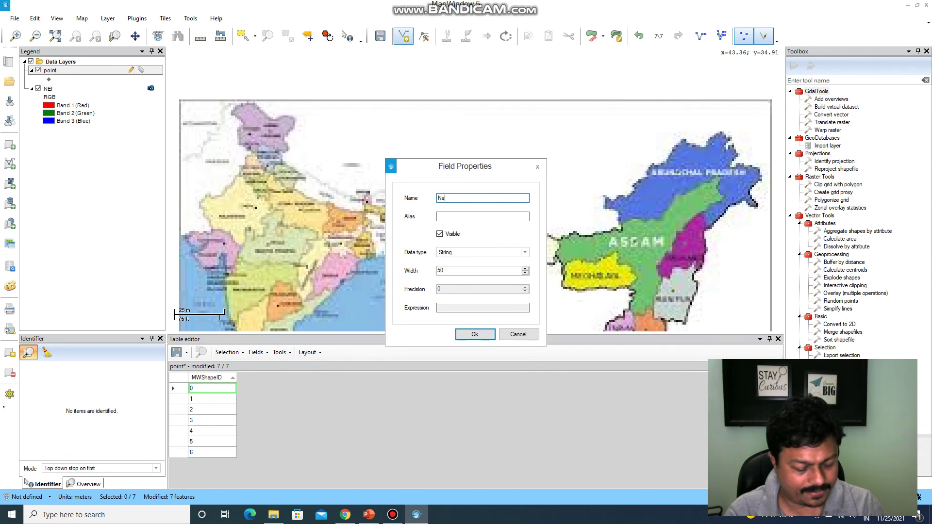
text(me of St)
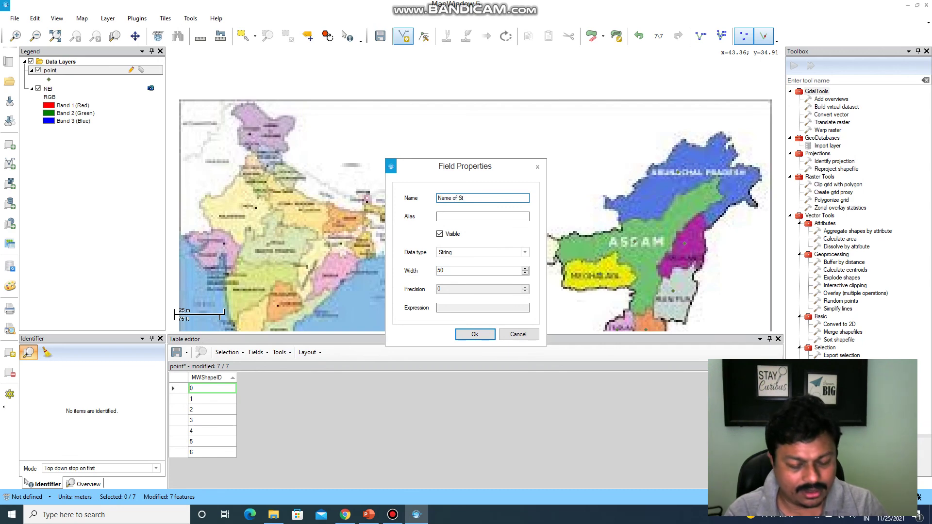
key(BackSpace)
key(BackSpace)
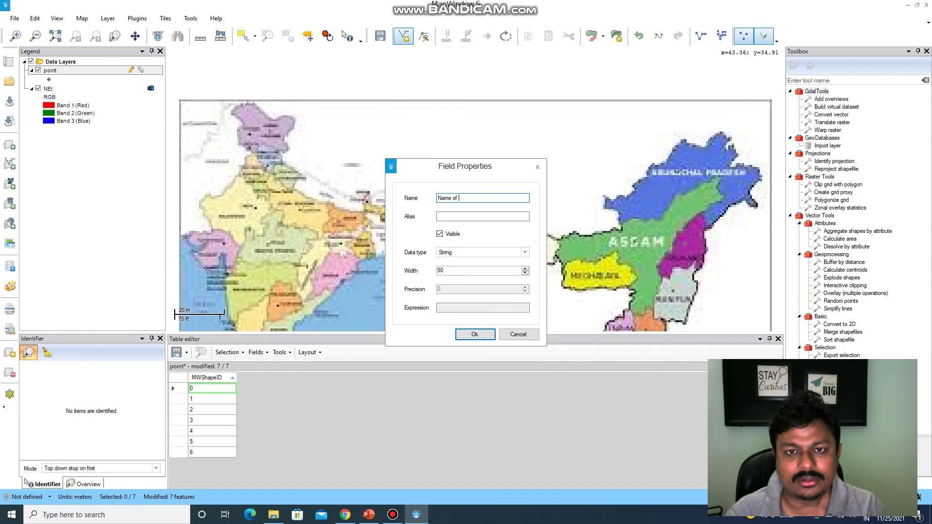
key(BackSpace)
key(BackSpace)
key(BackSpace)
key(BackSpace)
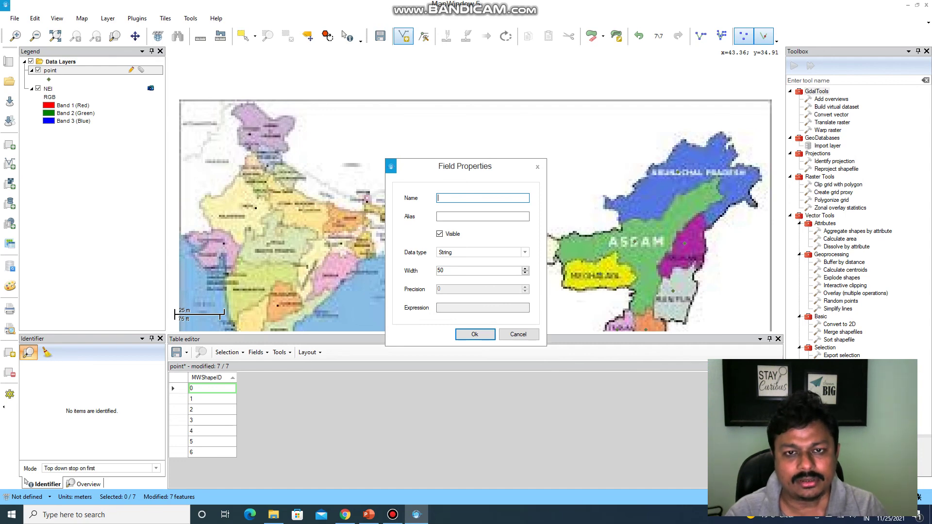
text(State)
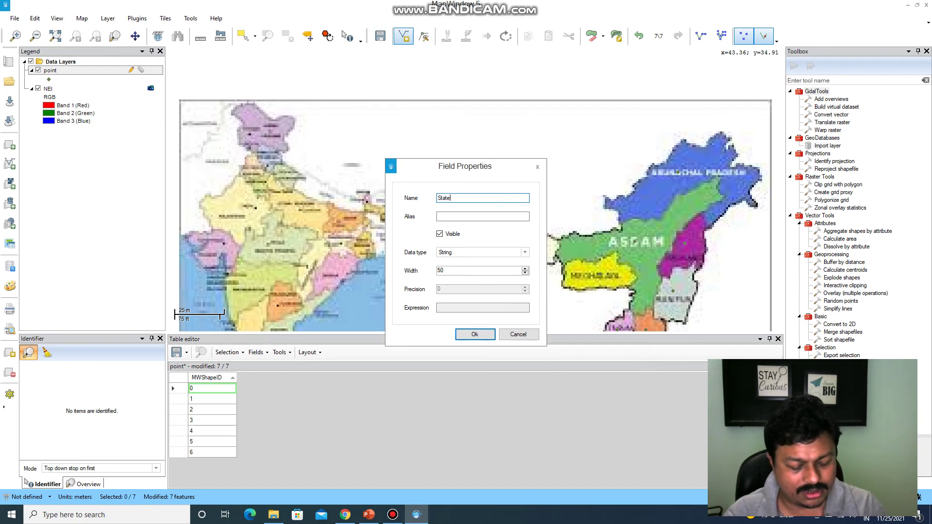
text( Name)
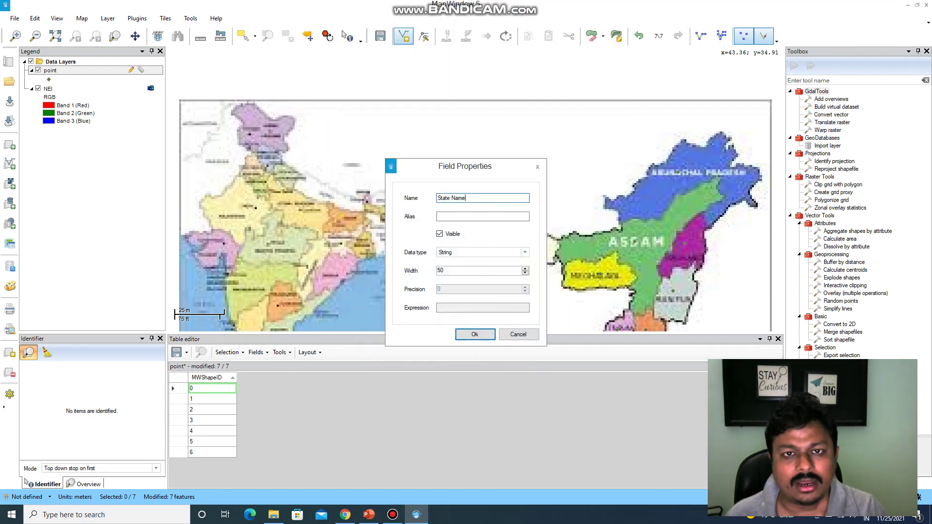
Set the new field's alias to State
key(Tab)
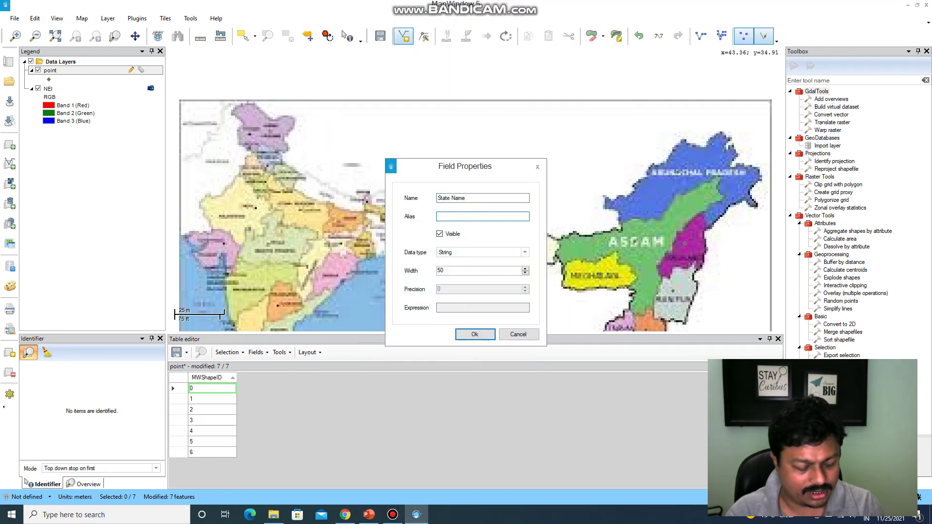
text(Sate)
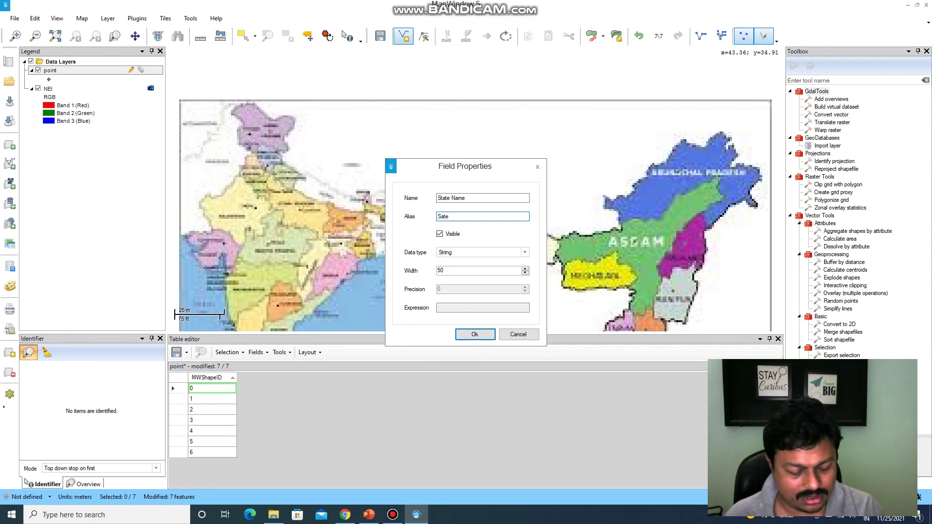
click(441, 216)
text(t)
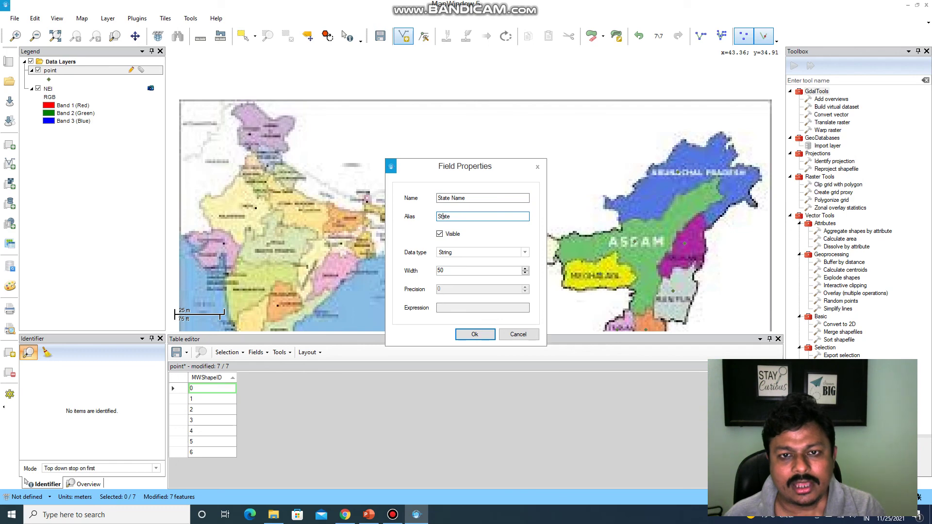